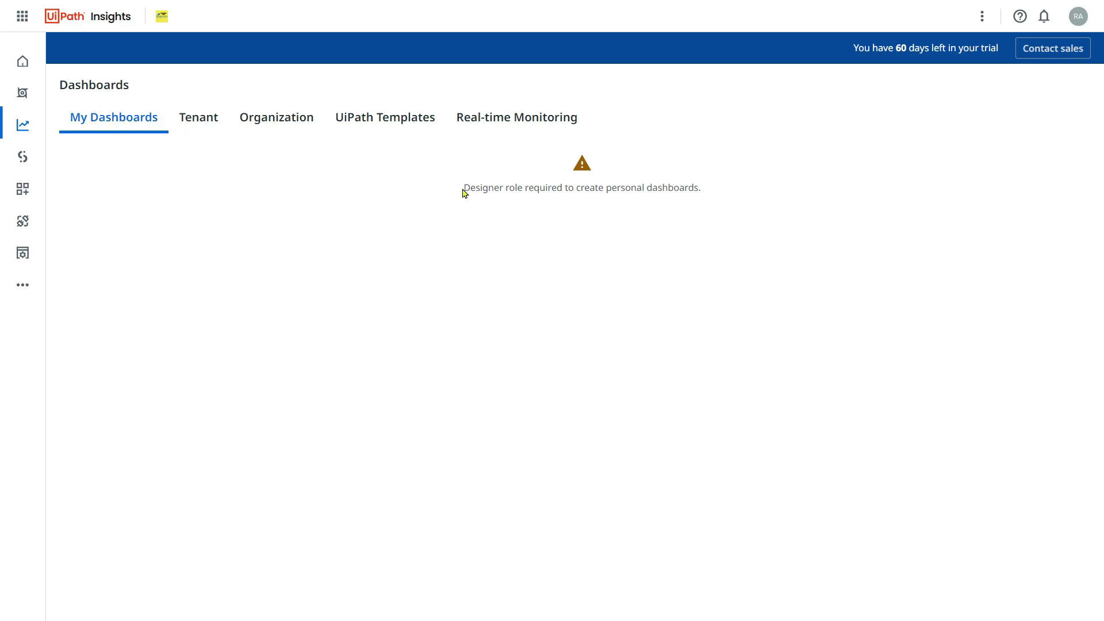
Highlight the whole Designer role warning sentence, then clear the highlight.
left_click_drag(459, 188, 605, 191)
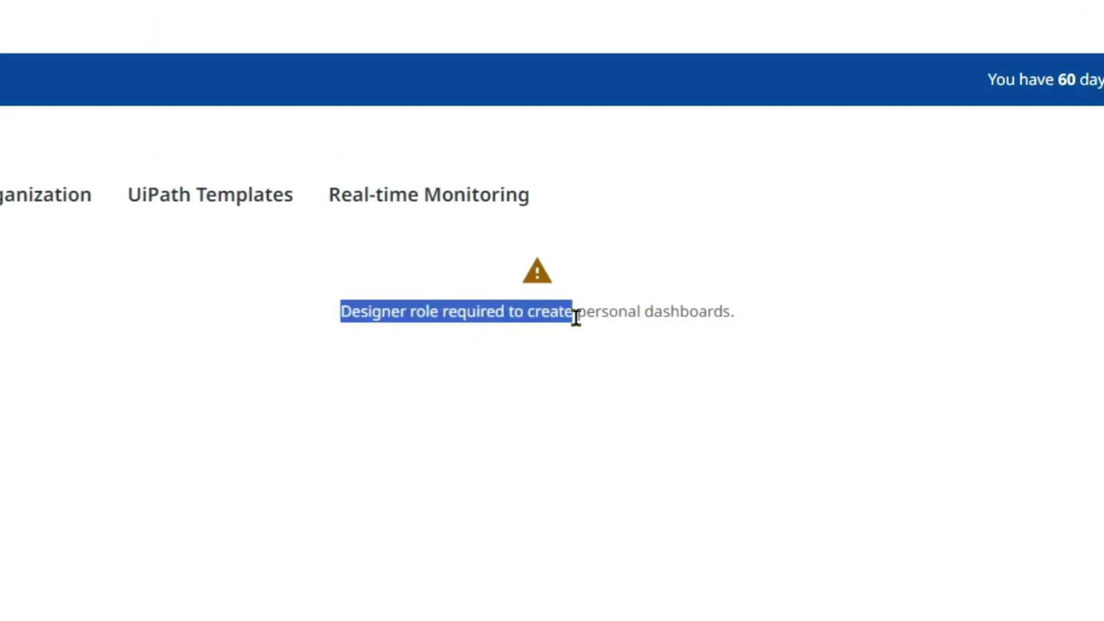
left_click_drag(575, 317, 760, 307)
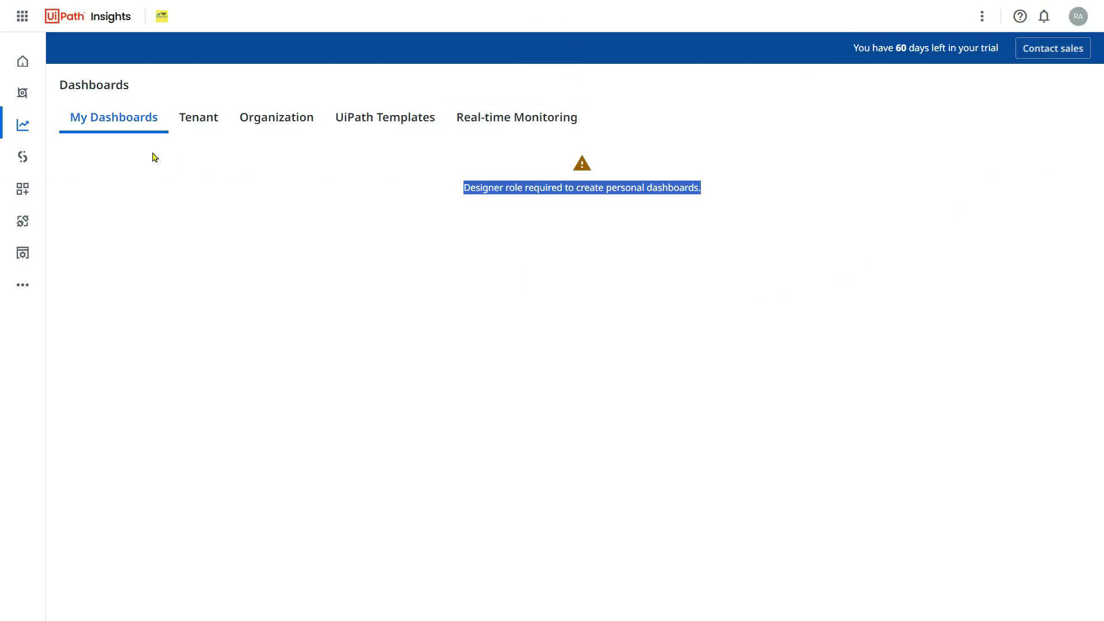
left_click(507, 258)
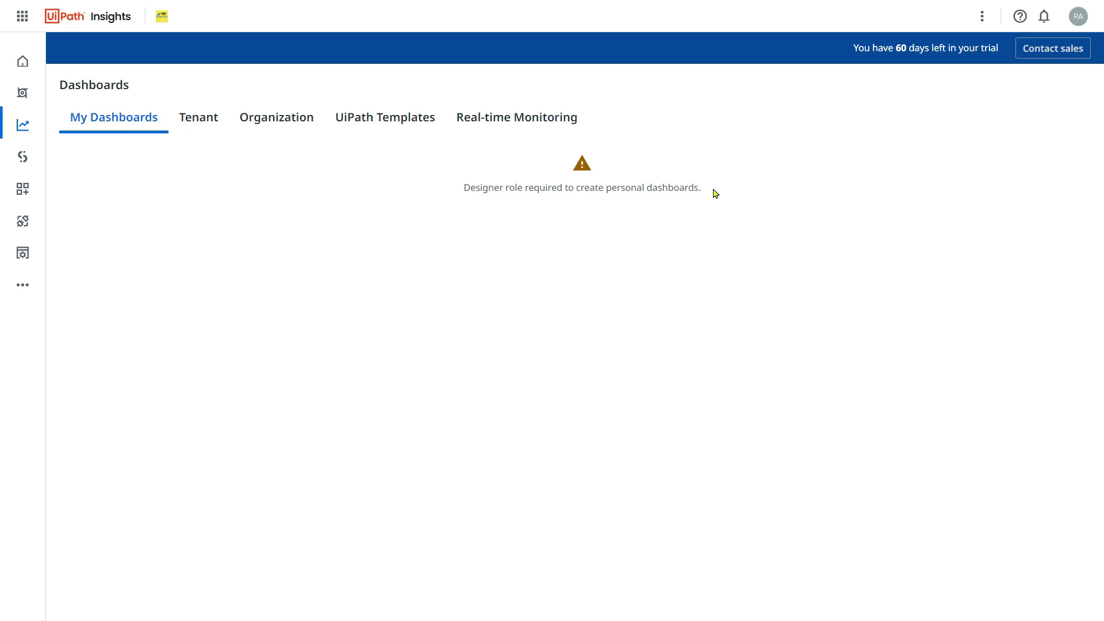
Go to the organization's Licenses page in UiPath Administration.
left_click(25, 21)
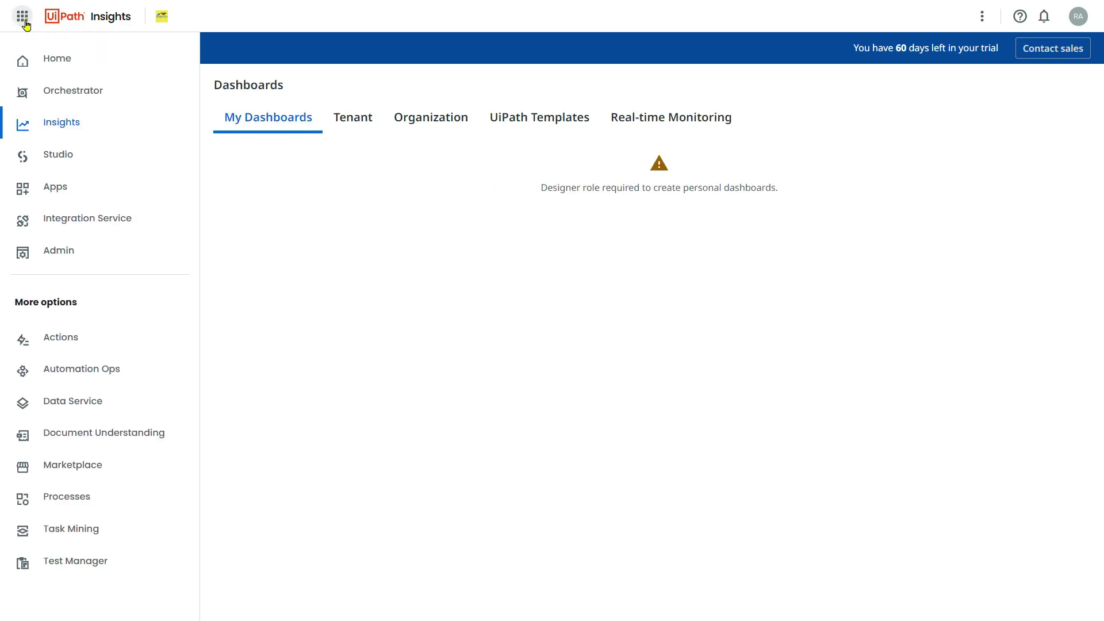
left_click(62, 262)
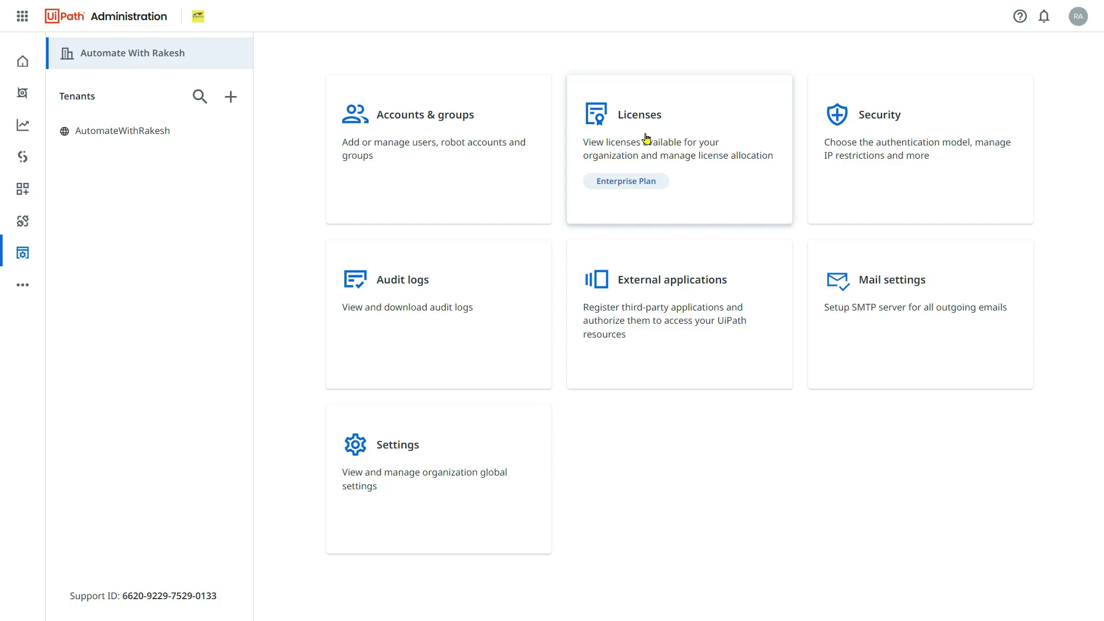
left_click(646, 138)
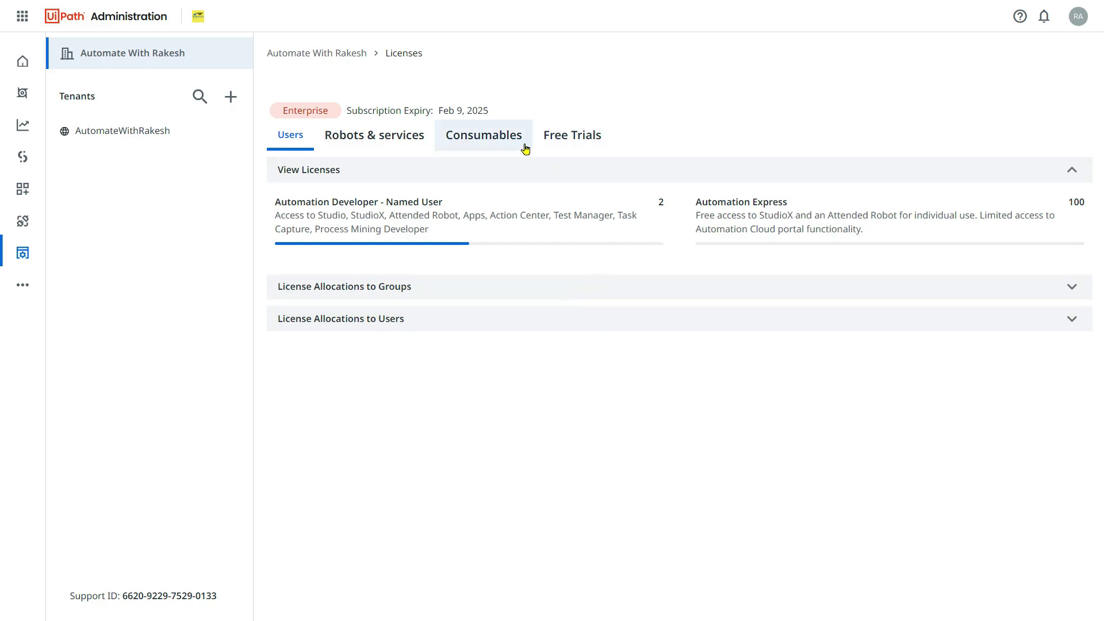
left_click(395, 145)
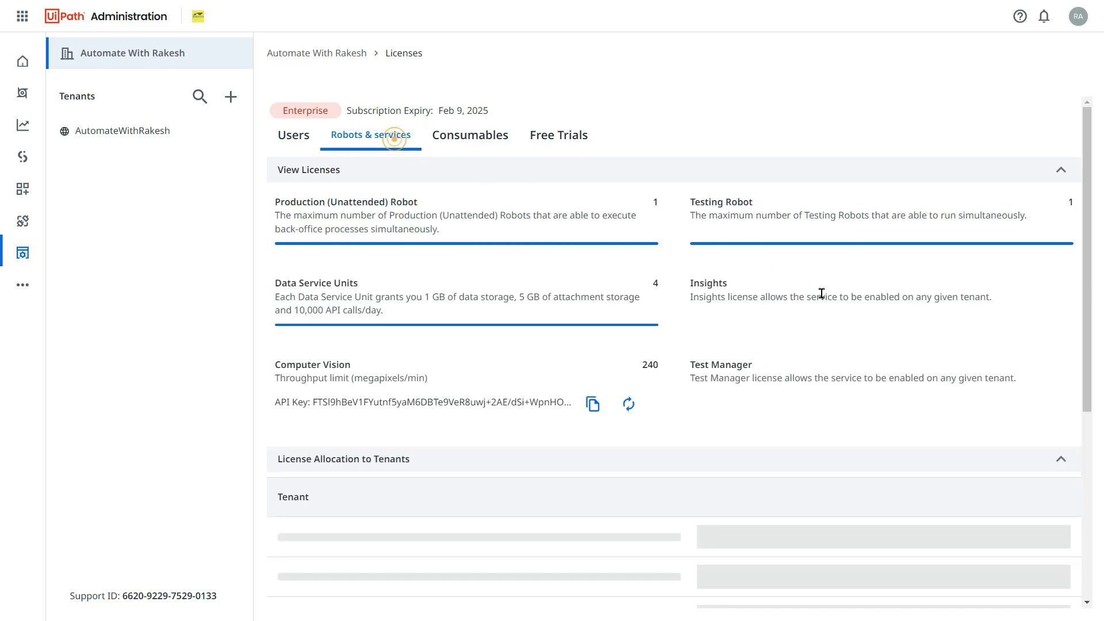
left_click_drag(689, 288, 1036, 299)
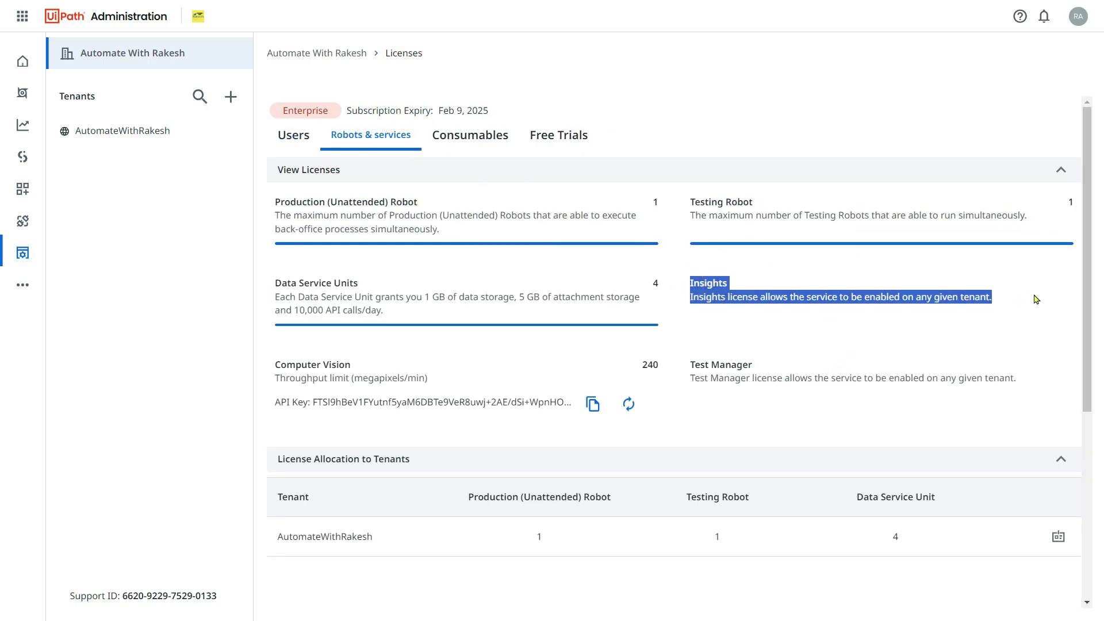
left_click(301, 141)
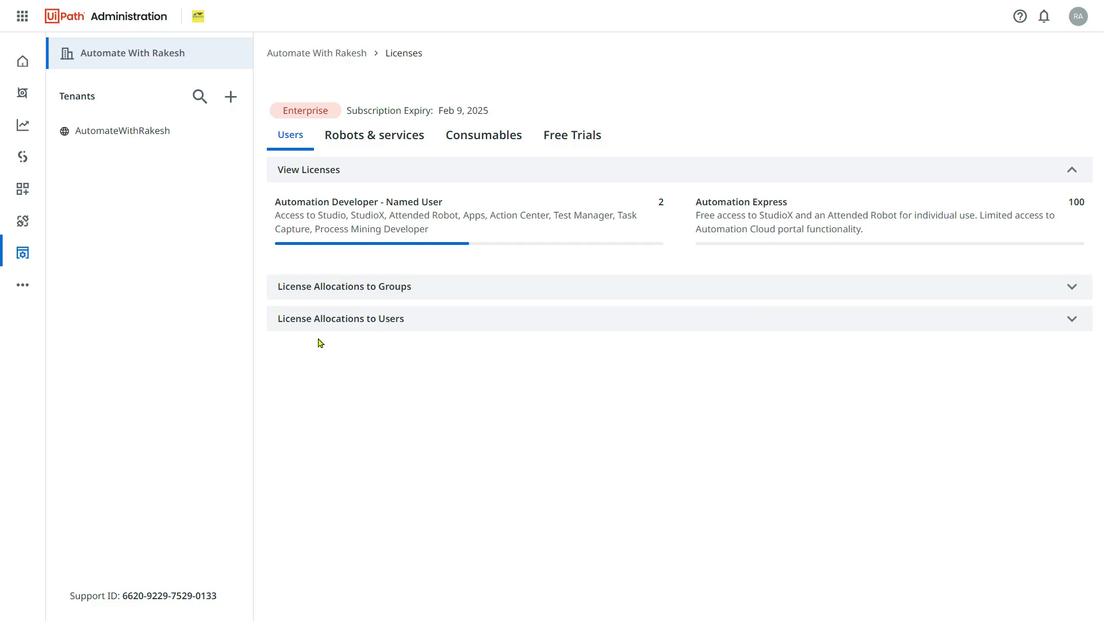
left_click(1076, 17)
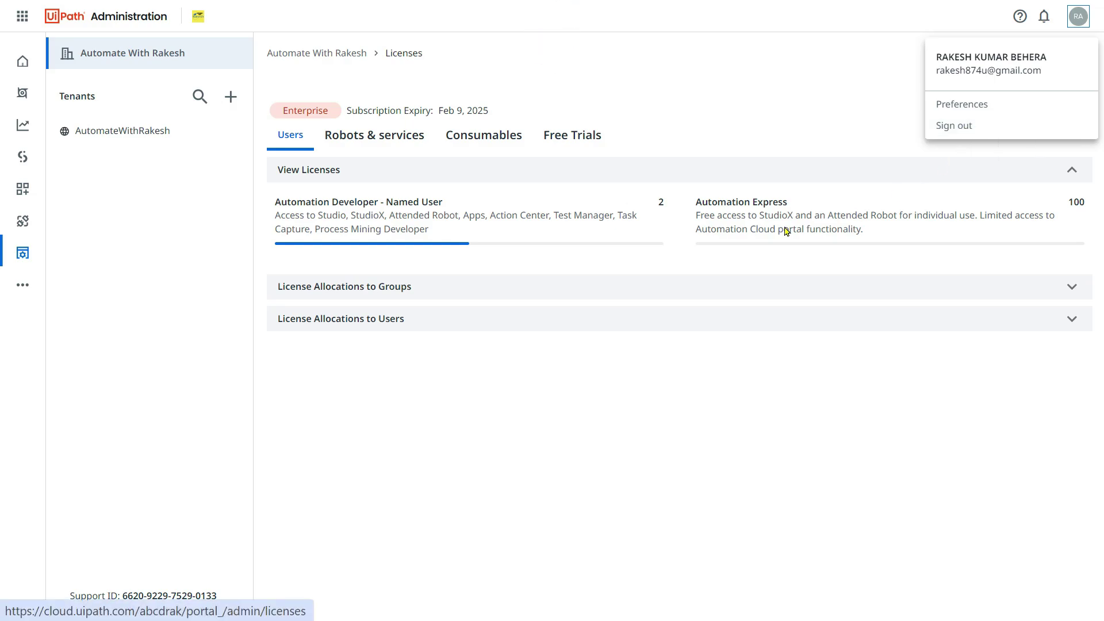
left_click(672, 414)
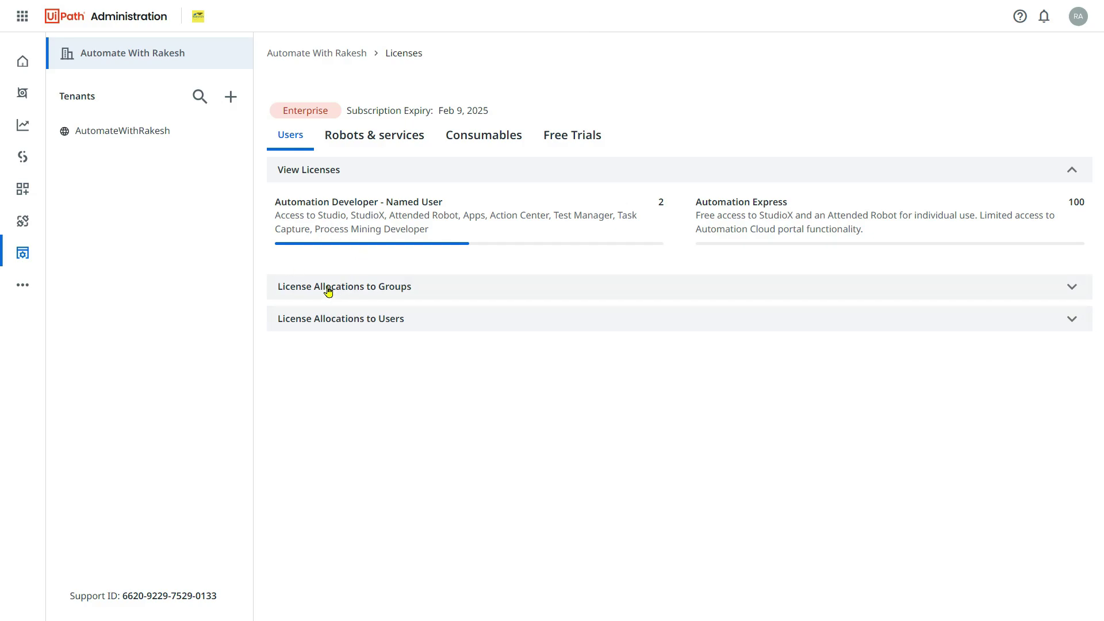
Expand License Allocations to Users and highlight the user's name in the allocation table.
left_click(341, 329)
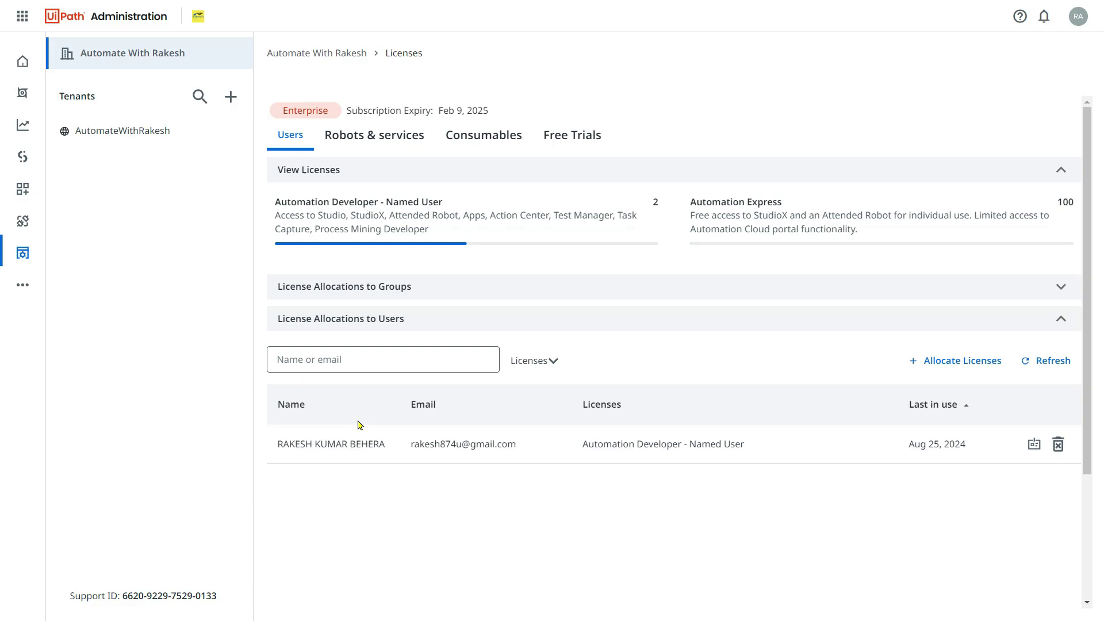
scroll(383, 348, "down", 2)
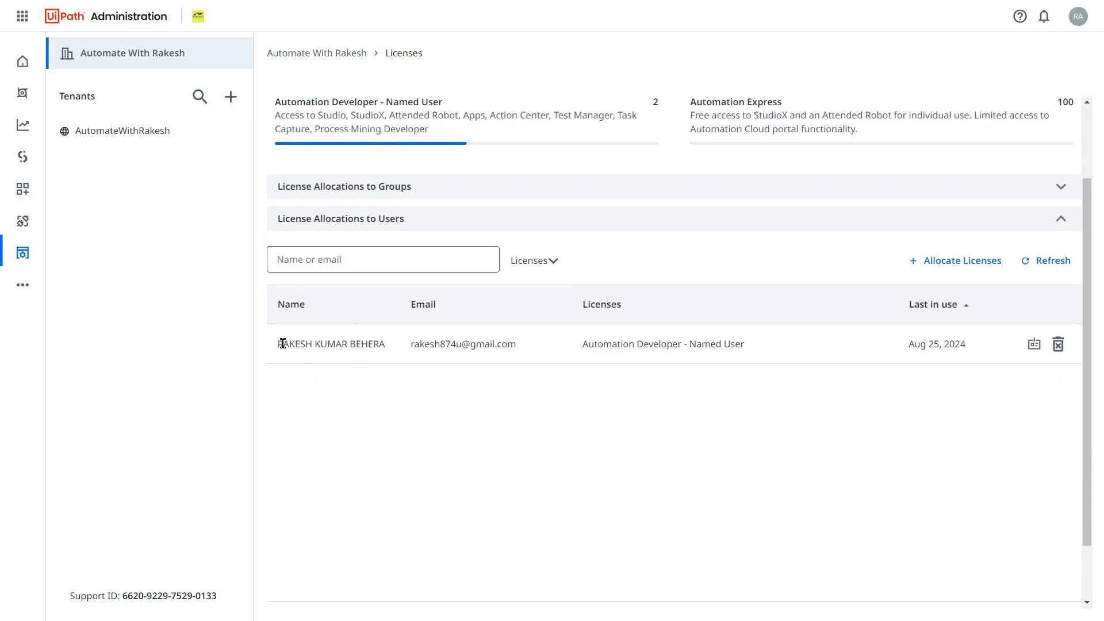
left_click_drag(283, 344, 386, 343)
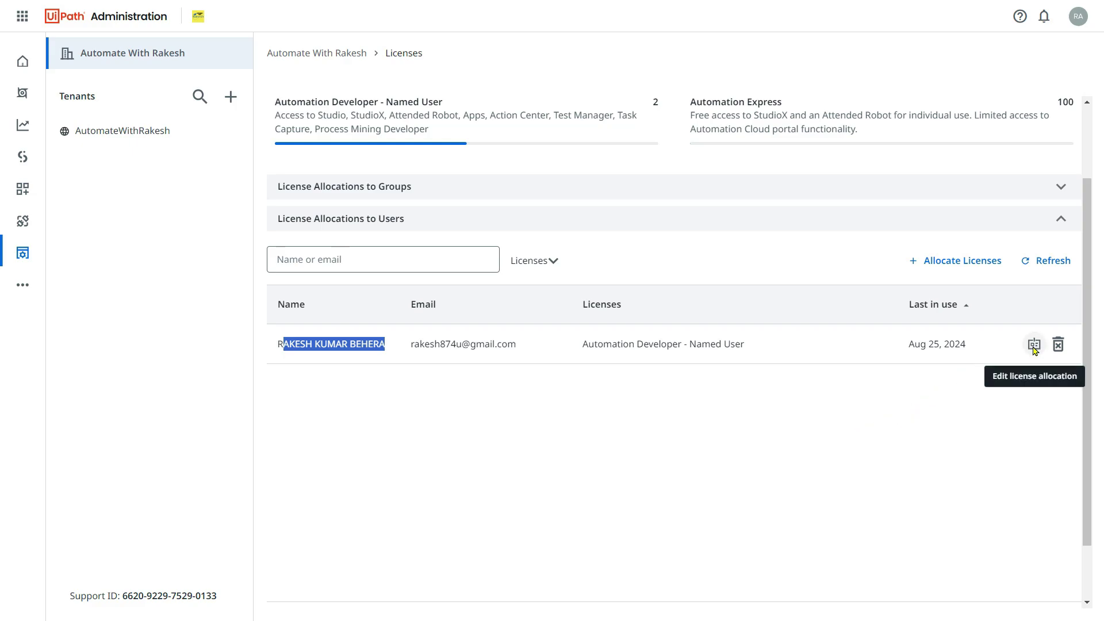
Add the Insights Designer Users license to the user's allocation and save it.
left_click(1033, 347)
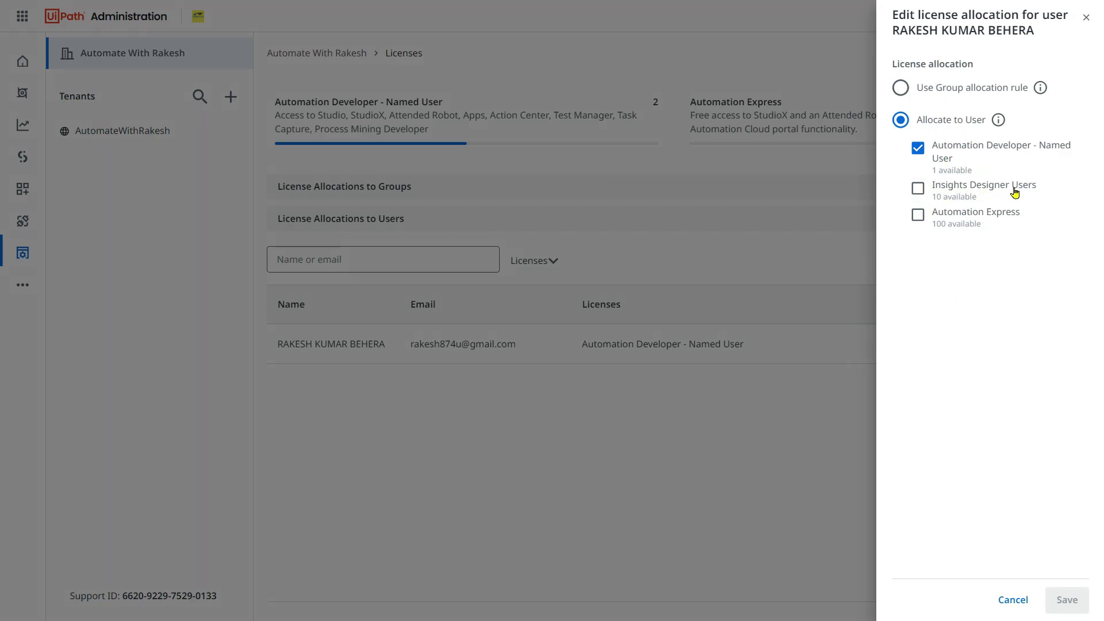
left_click(918, 189)
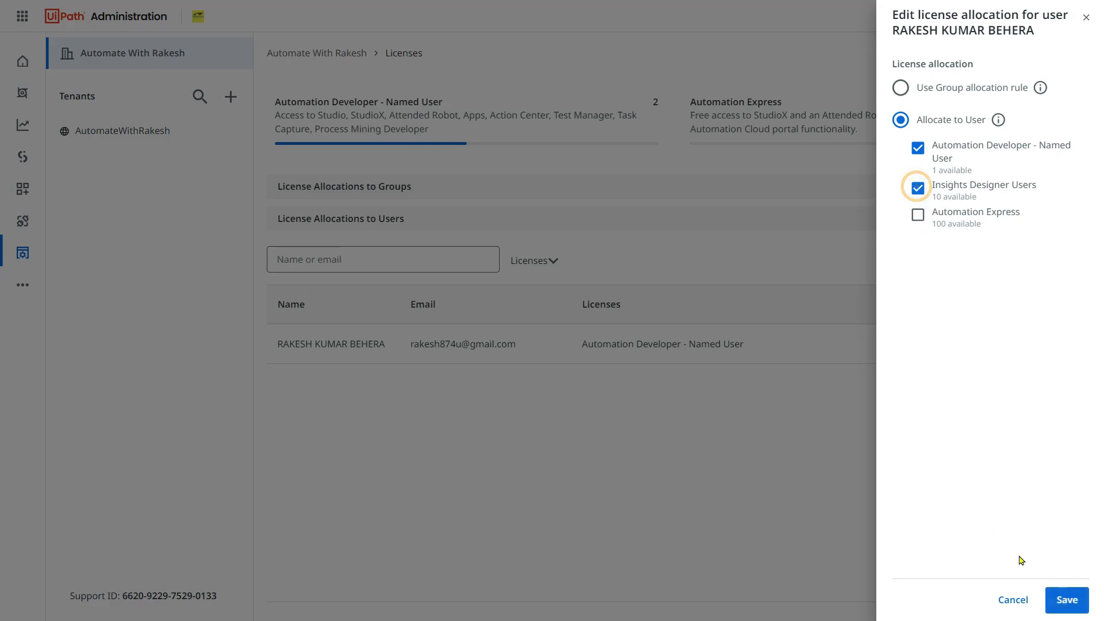
left_click(1071, 606)
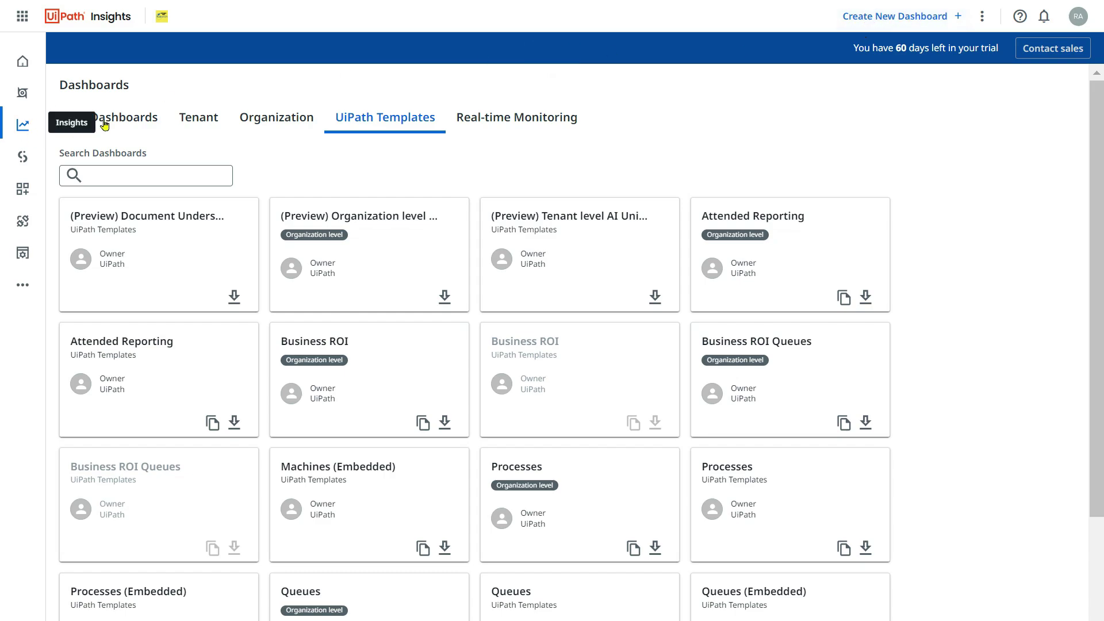
Switch to the personal dashboards list, then go to Insights Manage Access.
left_click(128, 114)
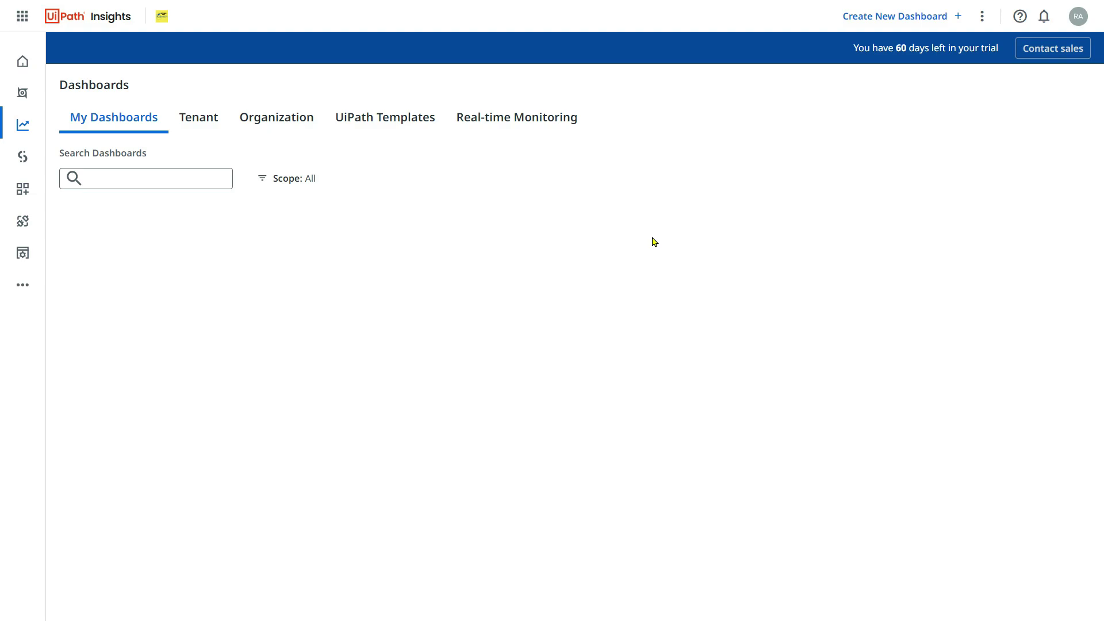
left_click(983, 17)
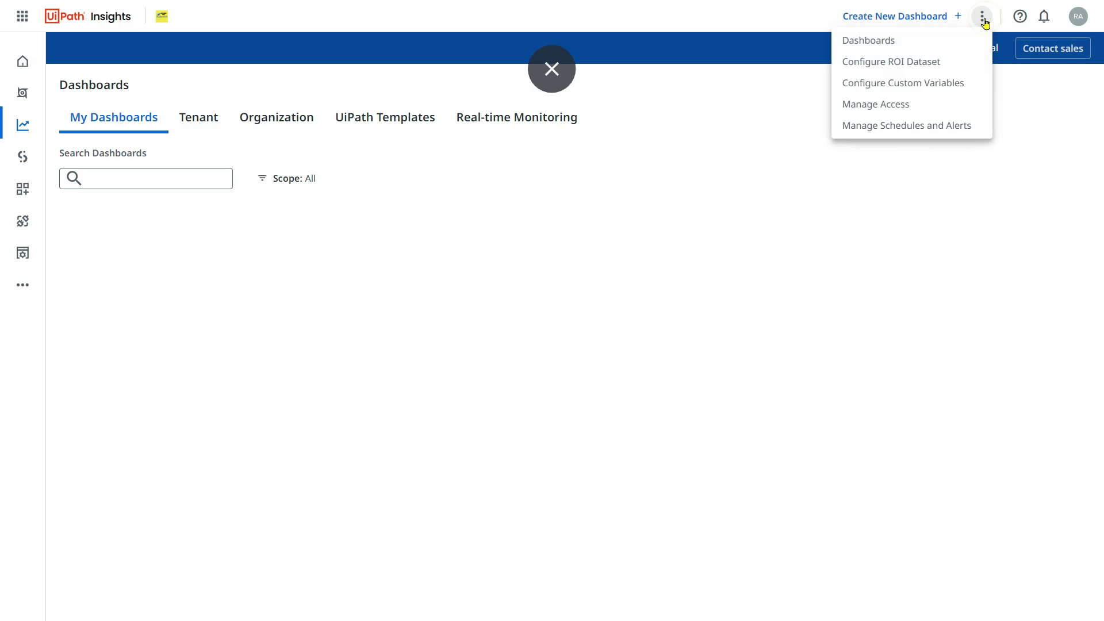
left_click(885, 103)
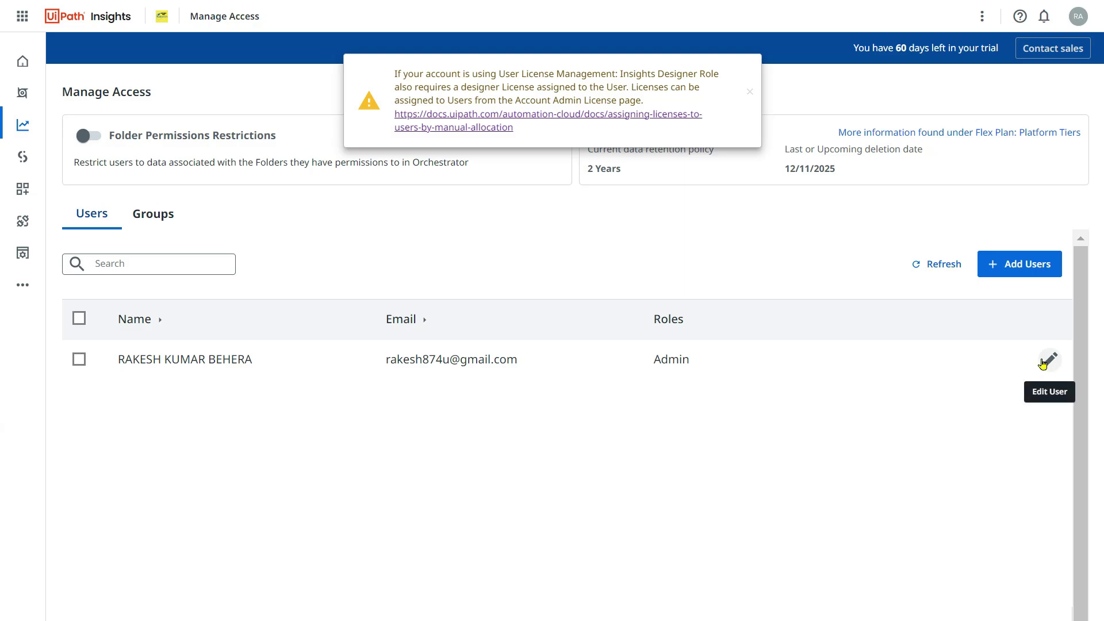
left_click(1027, 262)
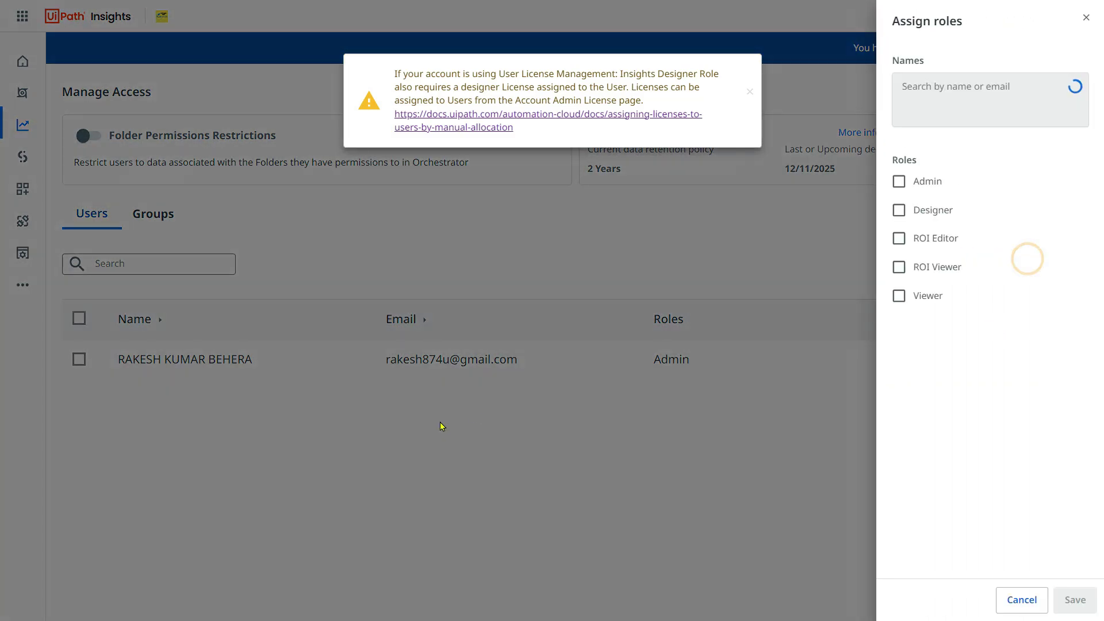
left_click(929, 87)
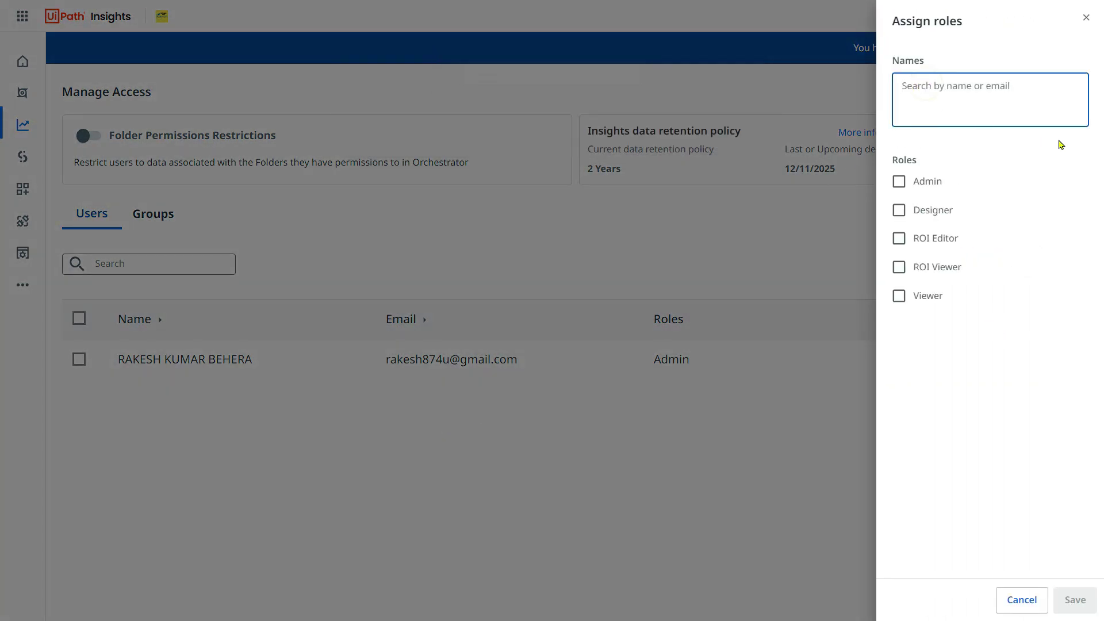
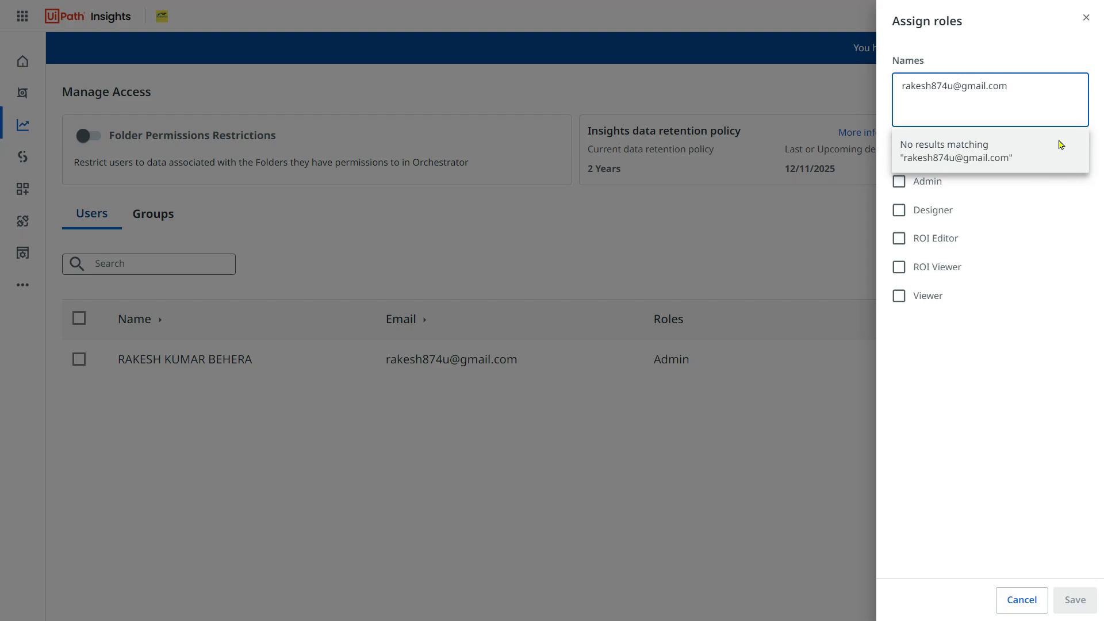
left_click(1010, 164)
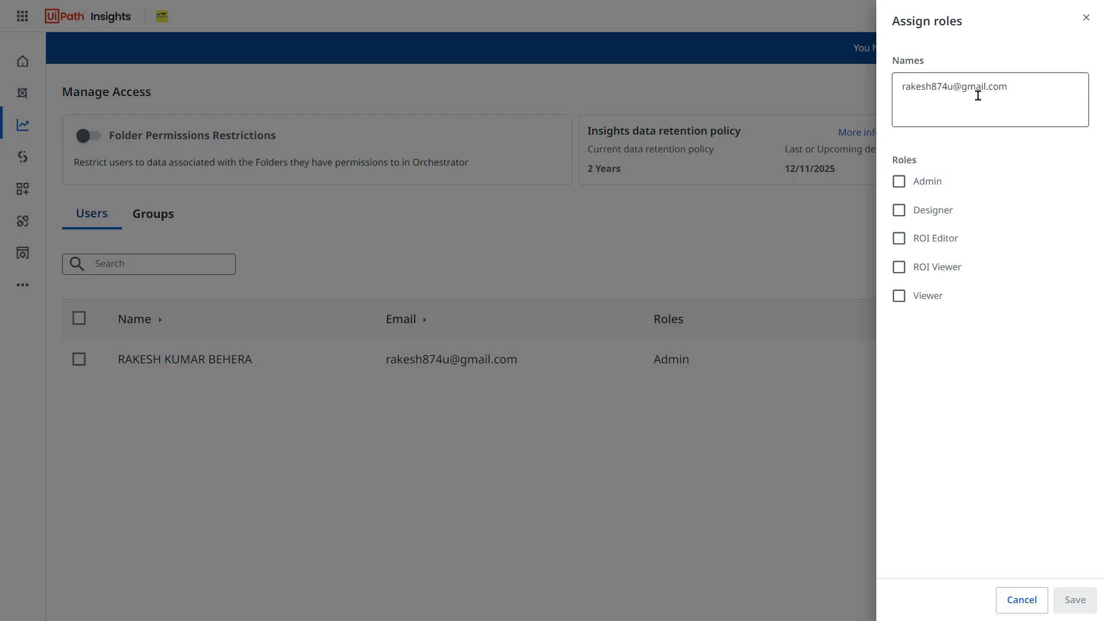
left_click(899, 210)
left_click(899, 239)
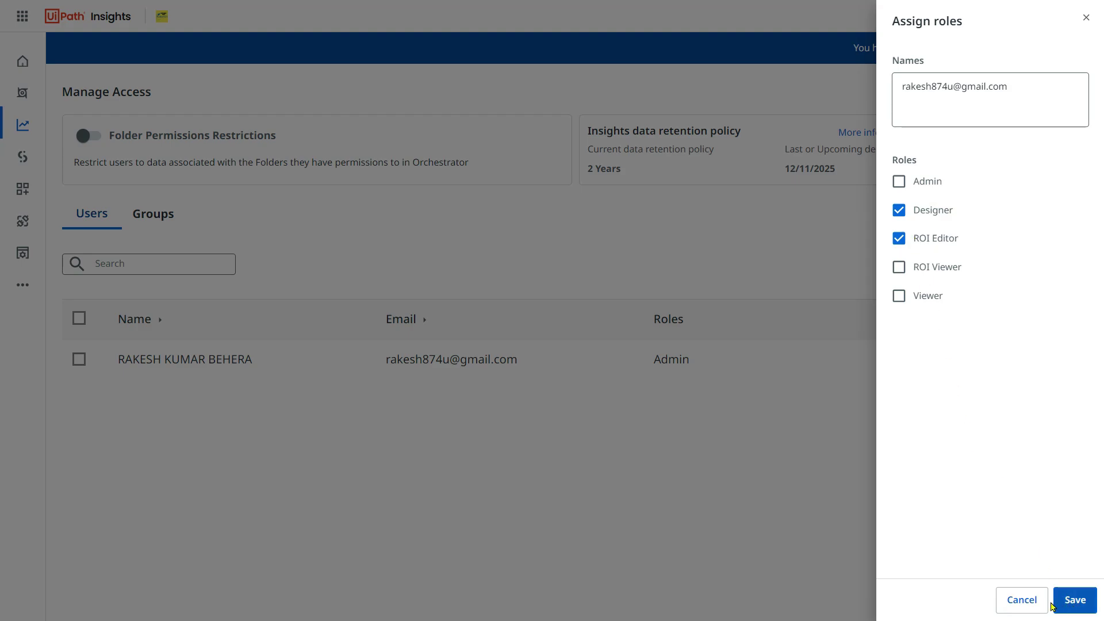
left_click(1013, 600)
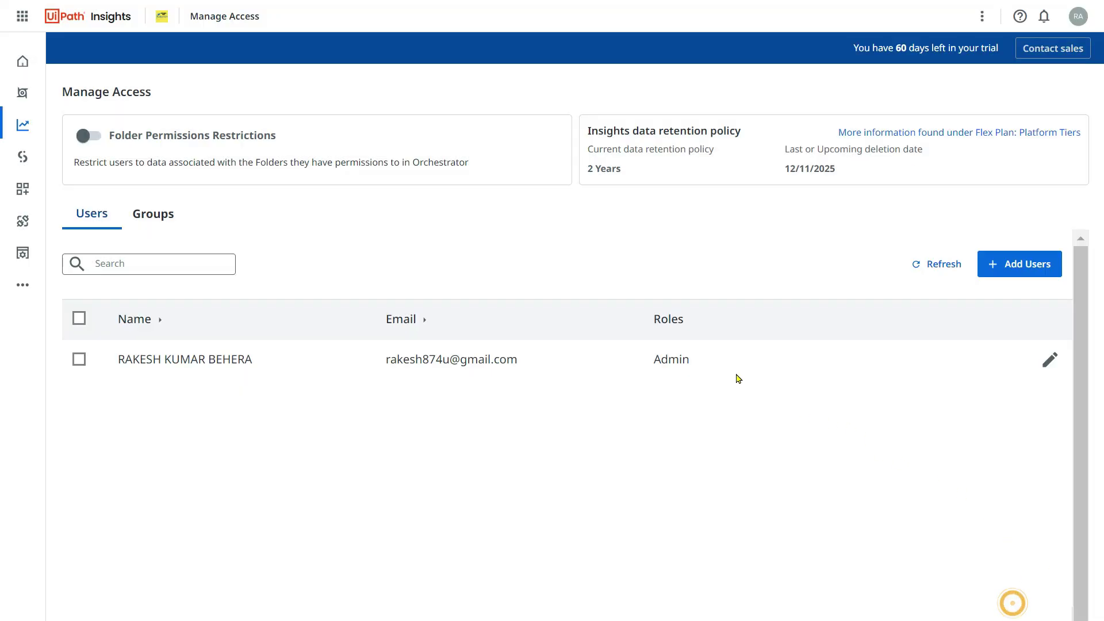
Give the Admin user the Designer and ROI Editor roles, then return to Dashboards.
left_click(1051, 362)
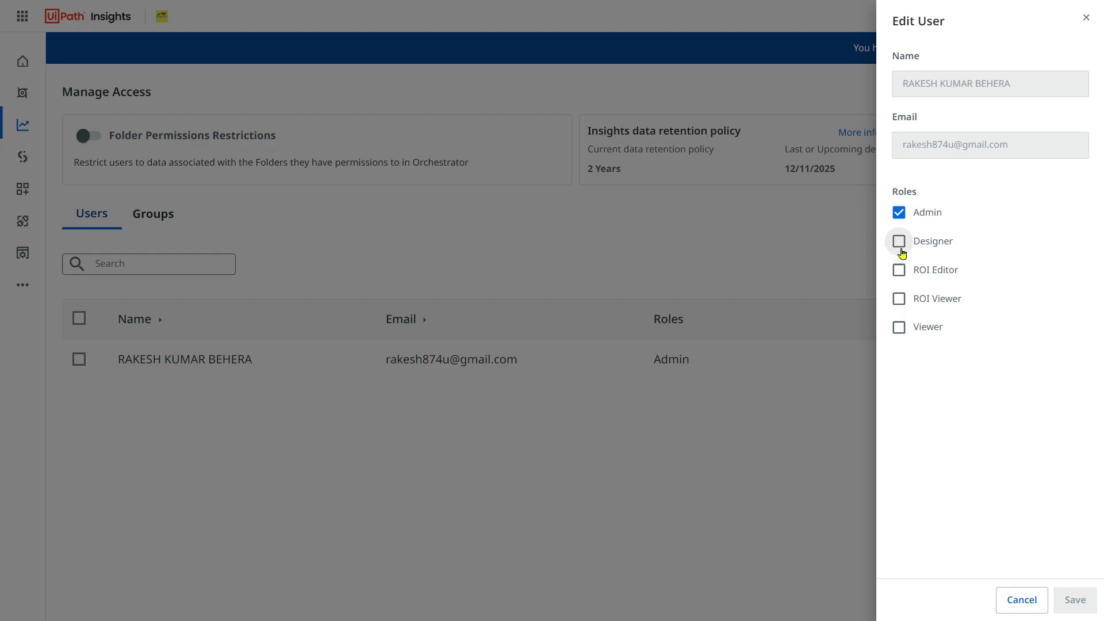
left_click(899, 244)
left_click(899, 271)
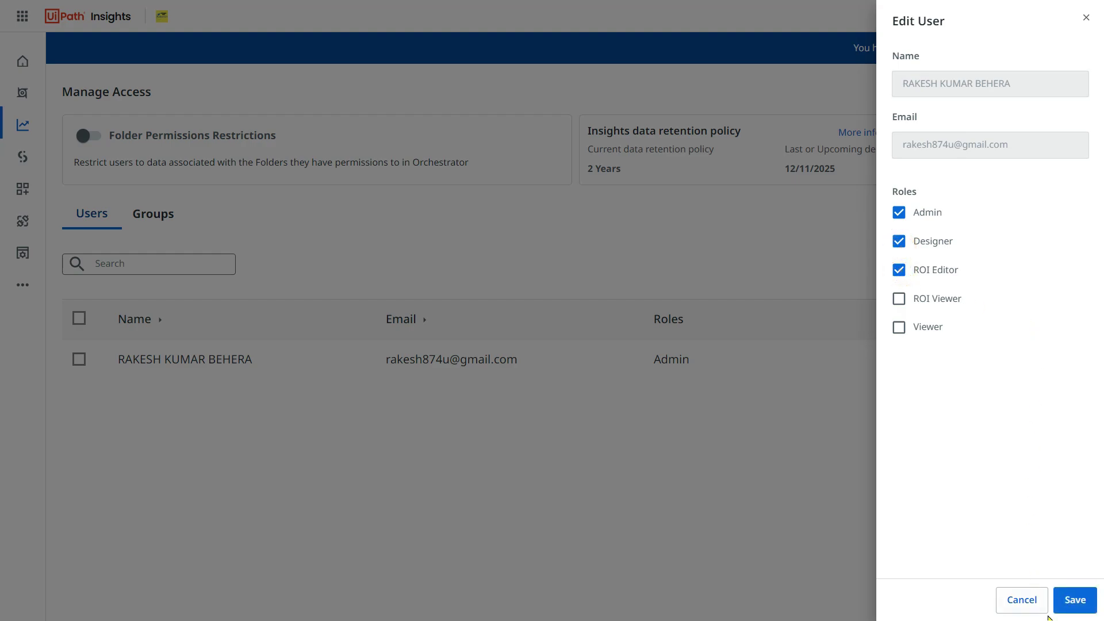
left_click(1074, 600)
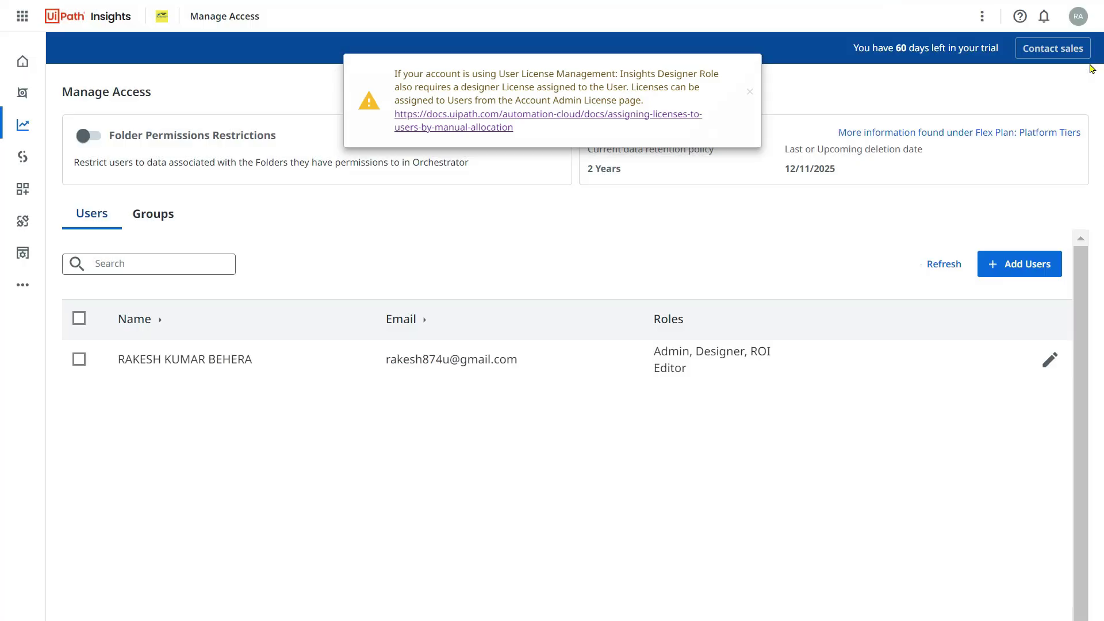
left_click(23, 125)
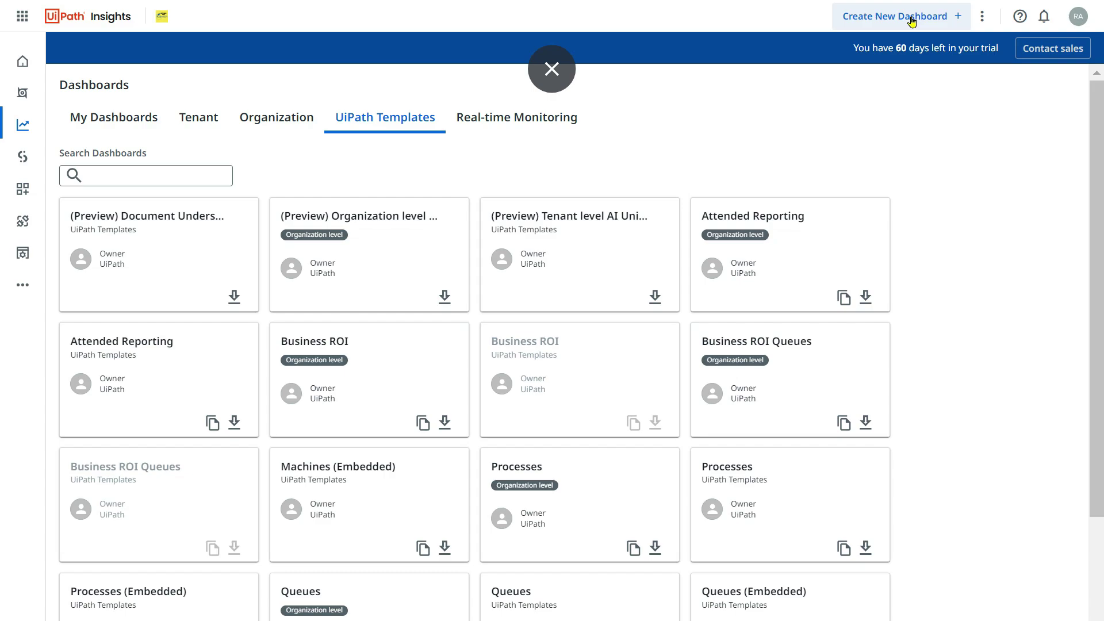
Scroll through the UiPath Templates dashboards, including the locked Business ROI templates.
mouse_move(625, 435)
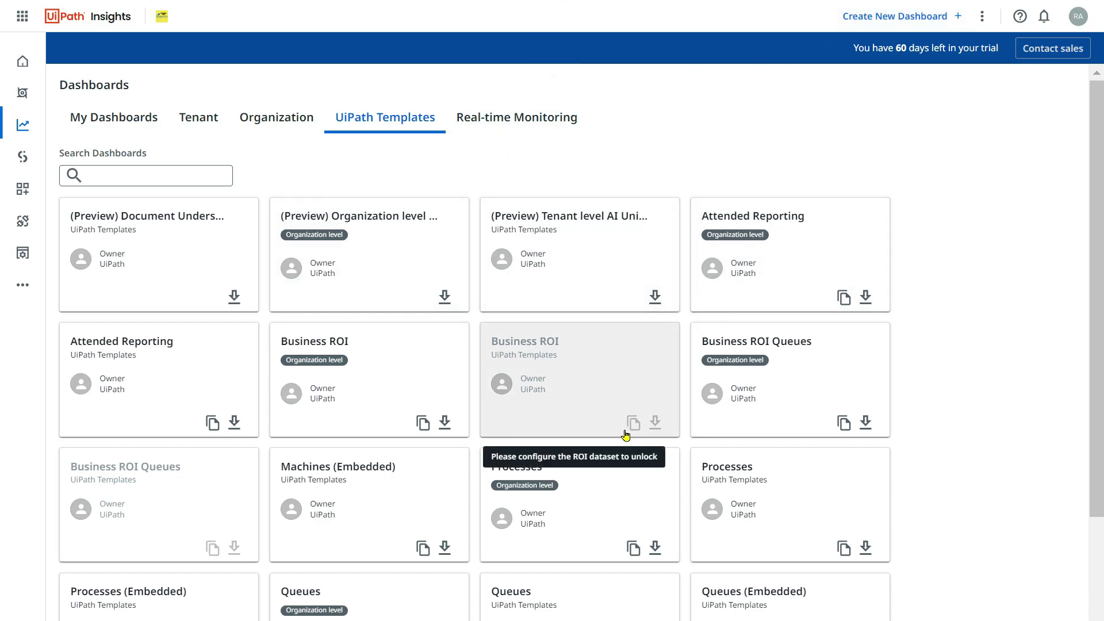
scroll(629, 452, "down", 2)
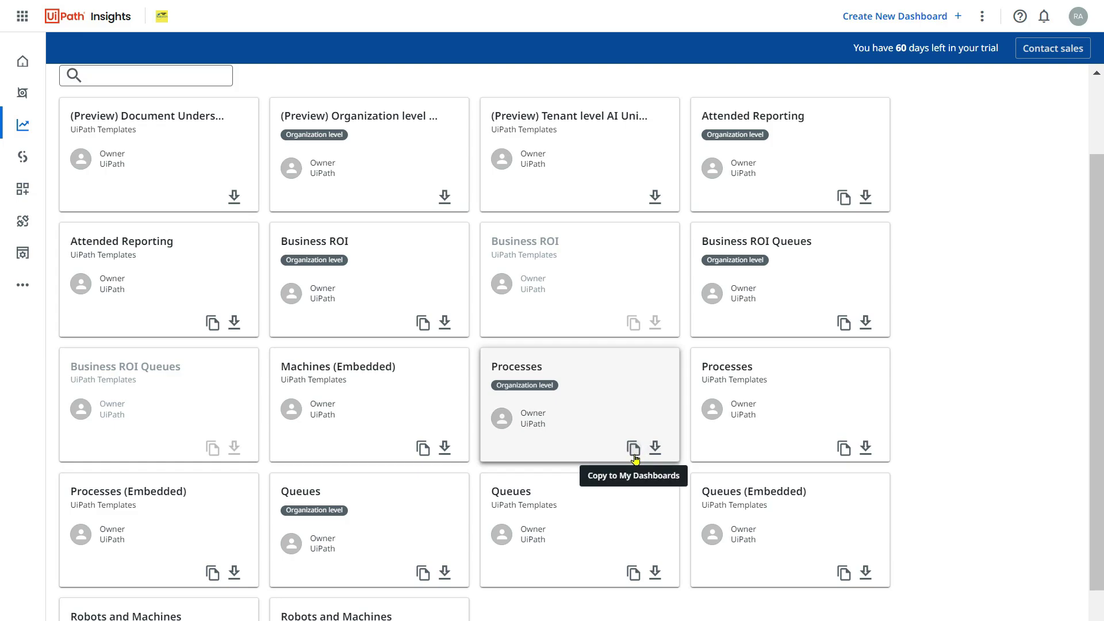
scroll(764, 468, "up", 2)
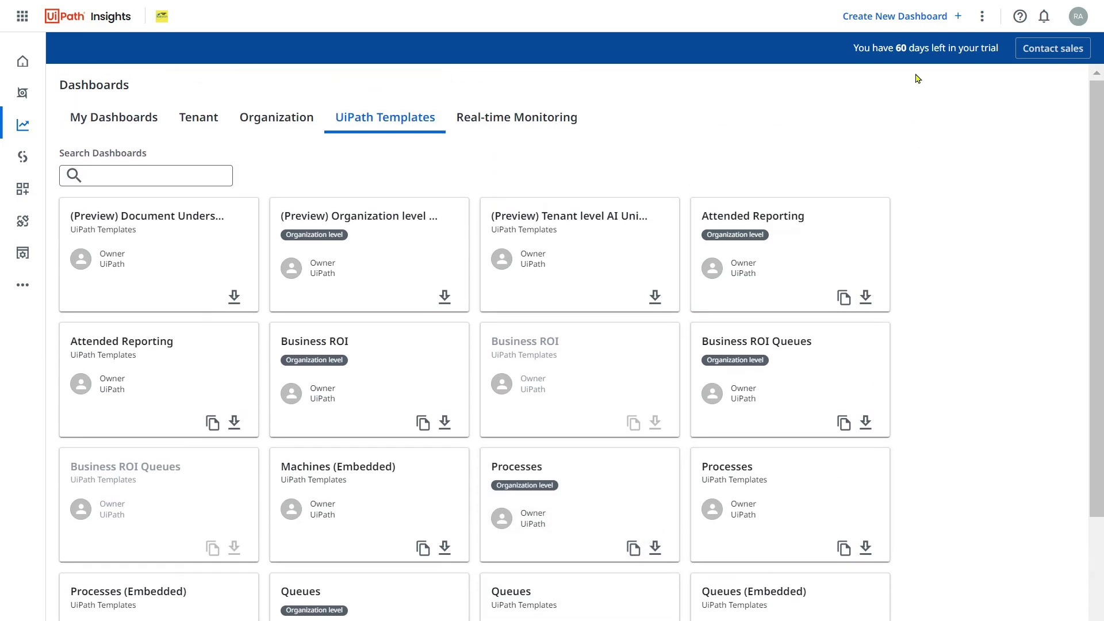